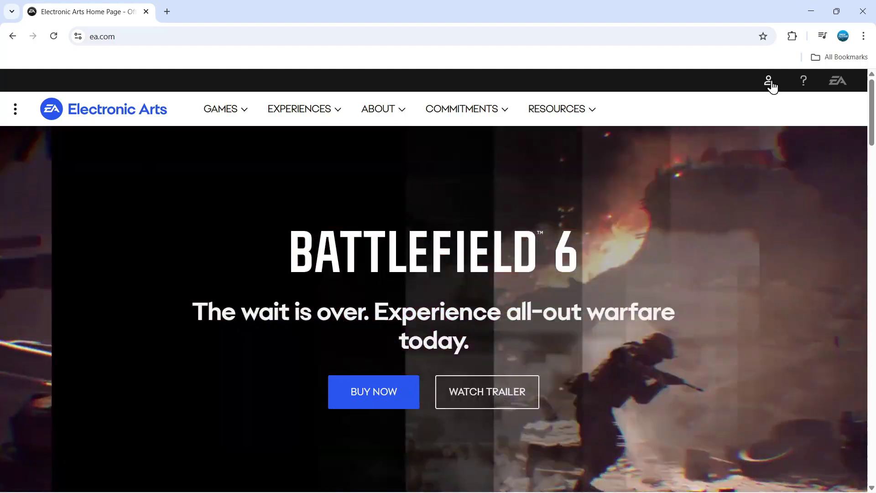
- Sign in to the EA account from the account menu, then open EA Help through the ? icon
left_click(771, 85)
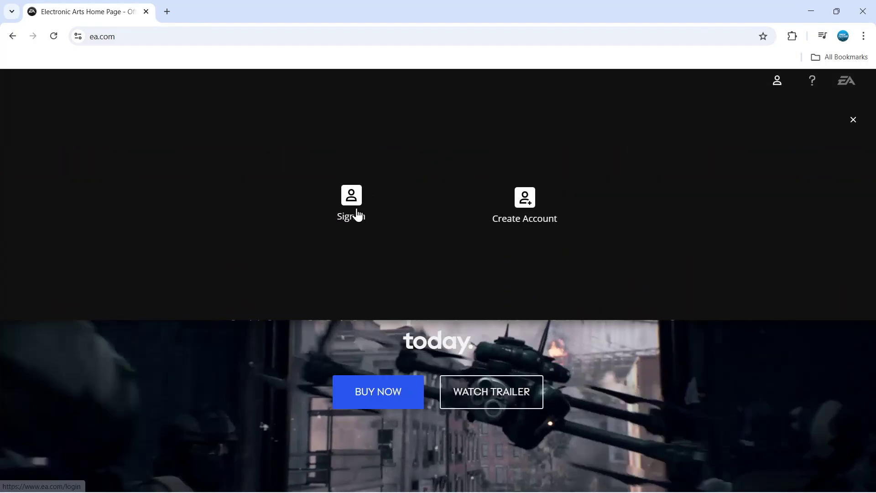
left_click(356, 214)
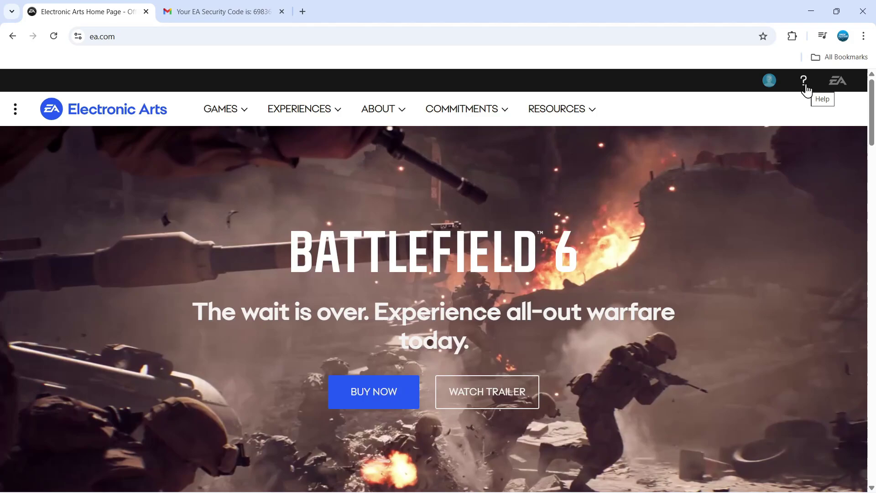
left_click(806, 90)
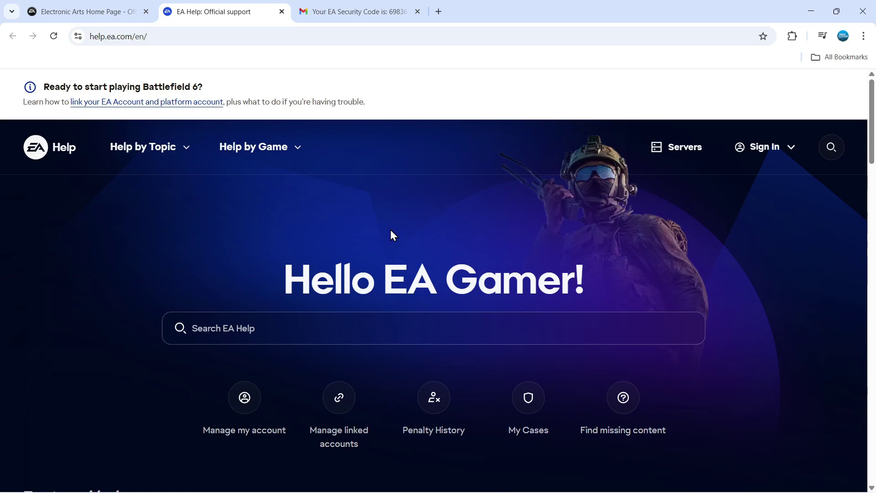
- Go to the EA Account support page under Help by Topic
scroll(485, 244, "down", 3)
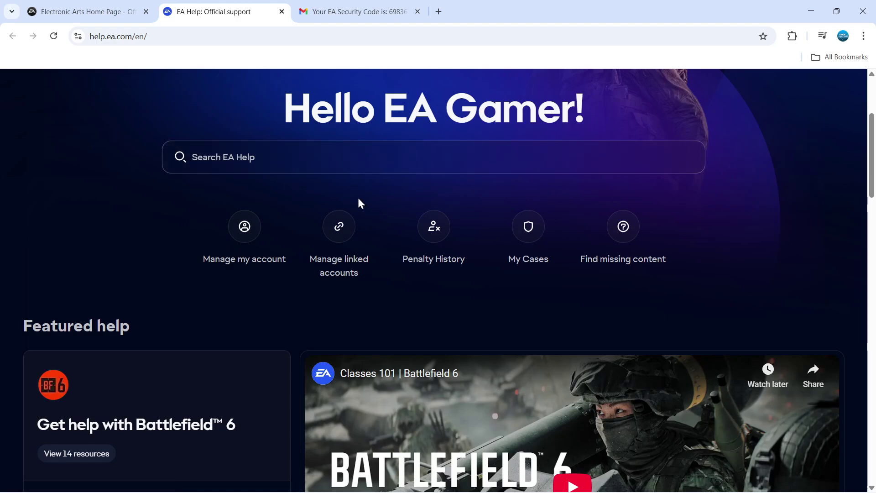
left_click(272, 243)
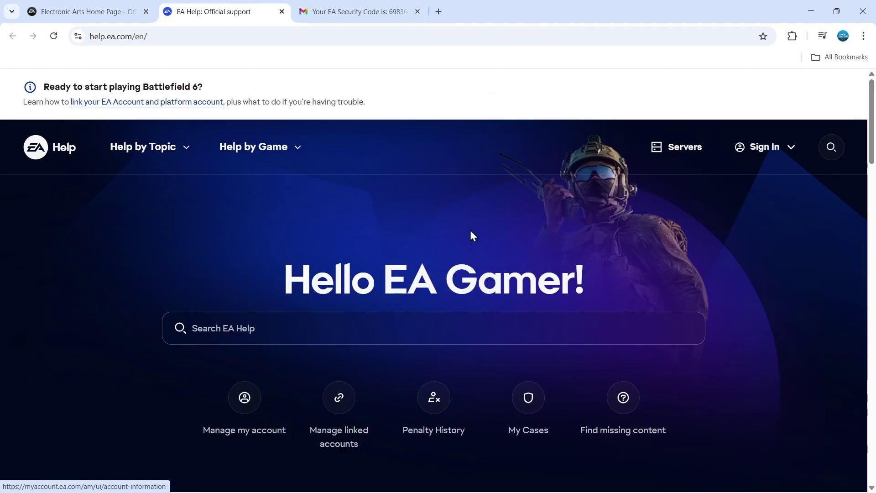
left_click(157, 148)
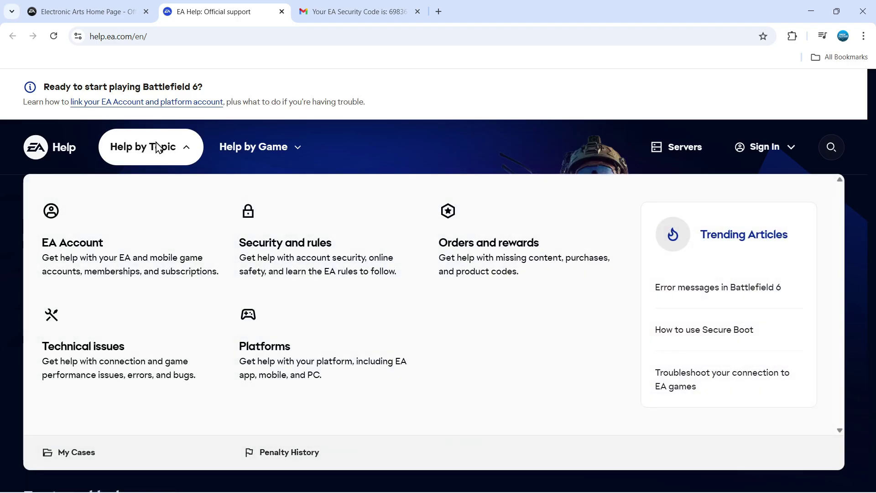
left_click(82, 241)
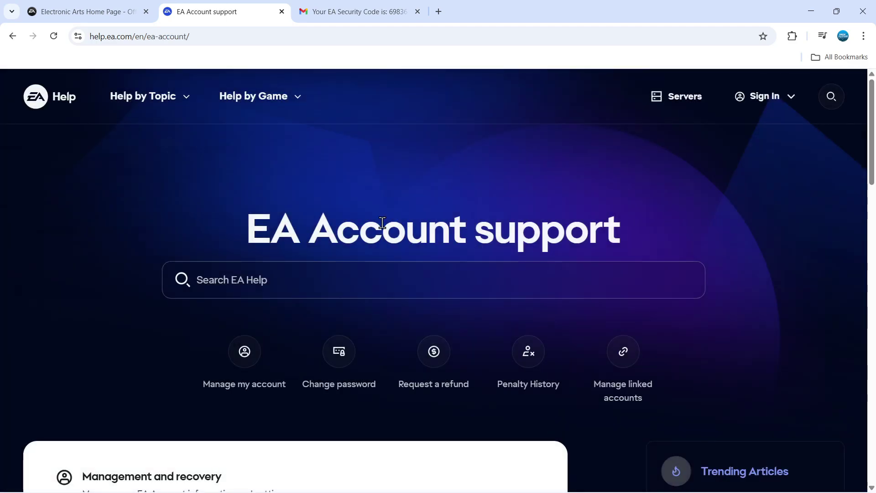
- Scroll down to 'Still having issues?' and choose Contact us
left_click_drag(250, 228, 631, 236)
scroll(626, 223, "down", 4)
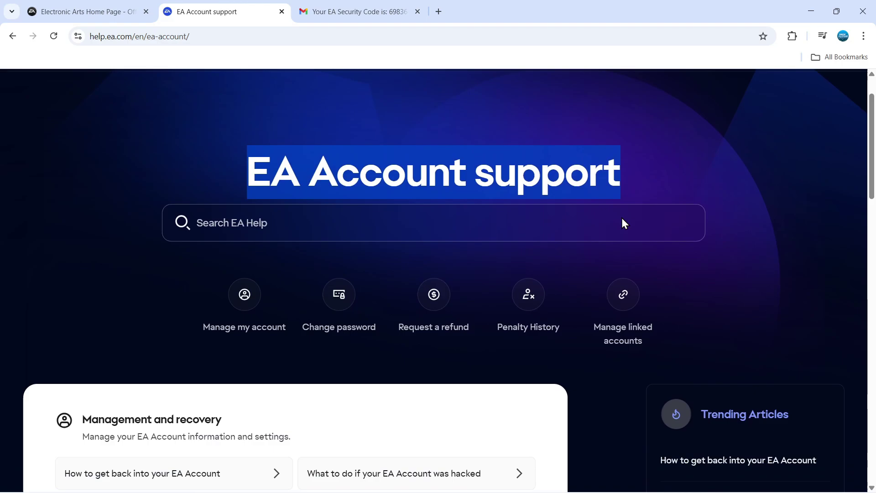
scroll(602, 219, "down", 20)
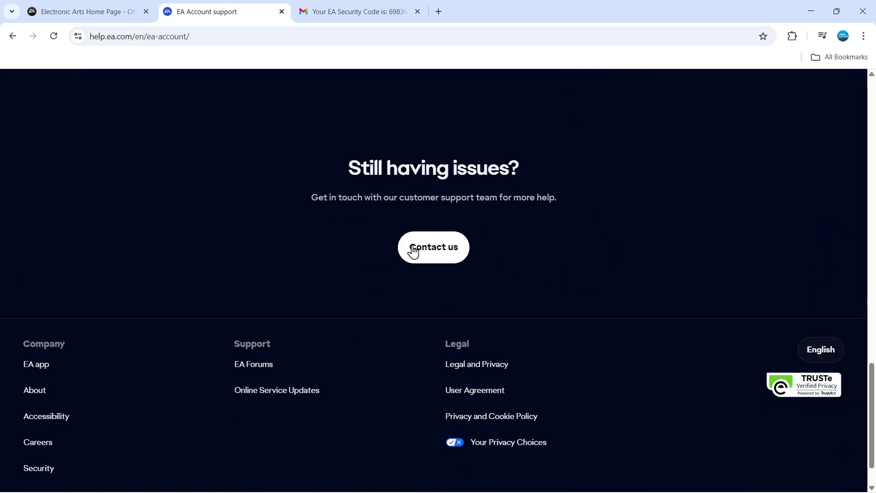
left_click(455, 250)
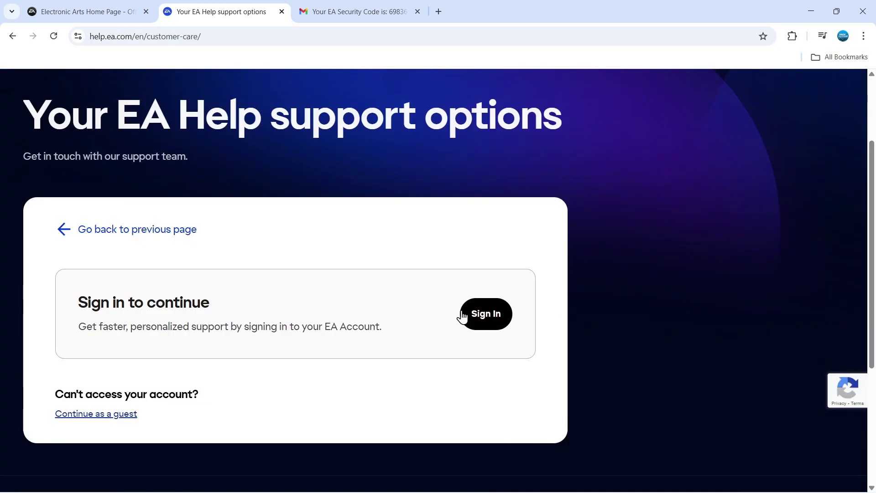
- Sign in for personalized support and scroll down to the issue form
left_click(493, 315)
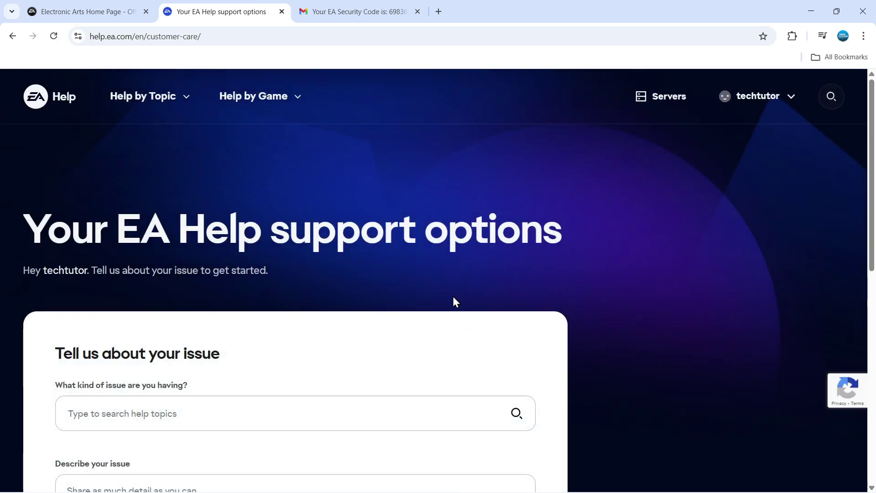
scroll(609, 280, "down", 4)
scroll(608, 279, "down", 6)
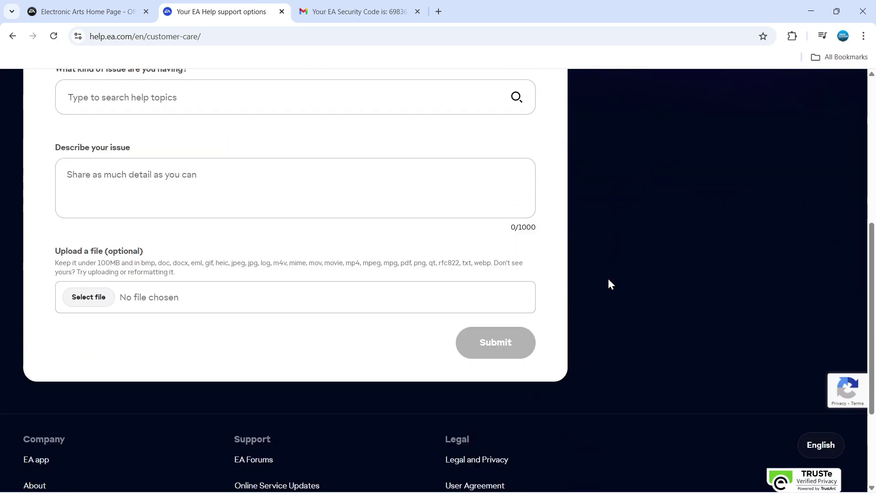
scroll(483, 256, "up", 10)
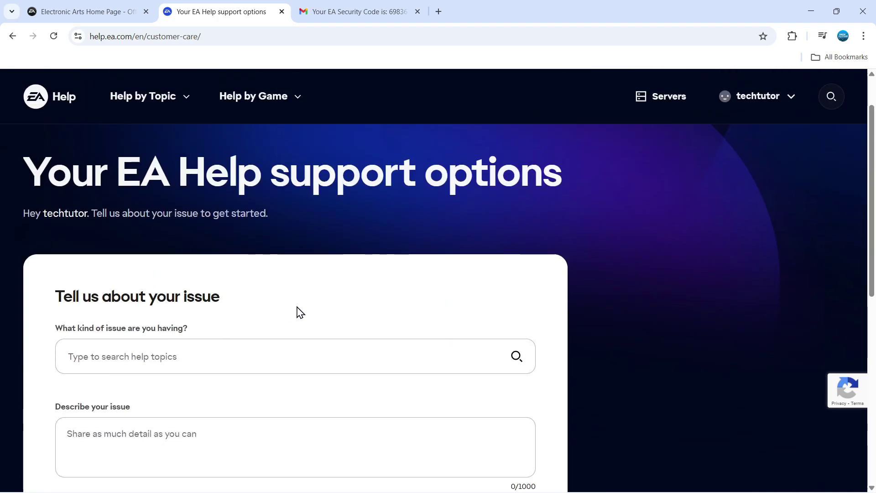
scroll(298, 311, "down", 1)
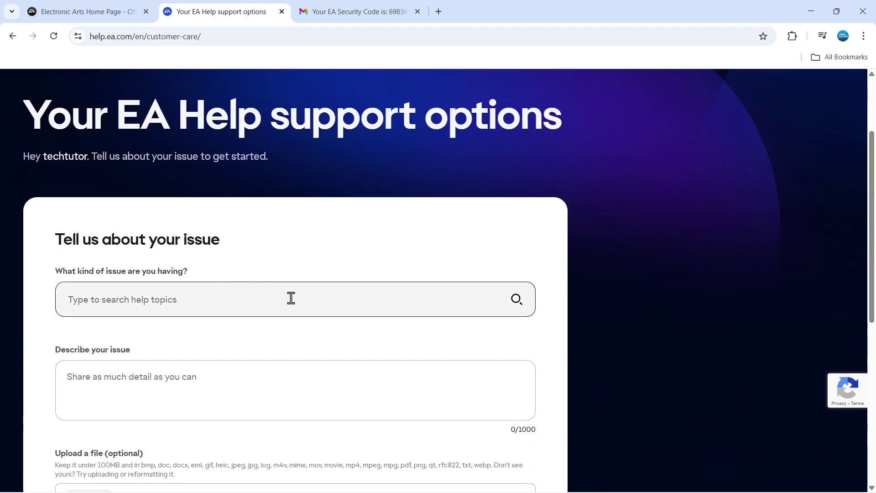
scroll(288, 292, "down", 1)
- Search the issue types for 'account' and choose Link my EA Account
left_click(284, 254)
type("linked accounts")
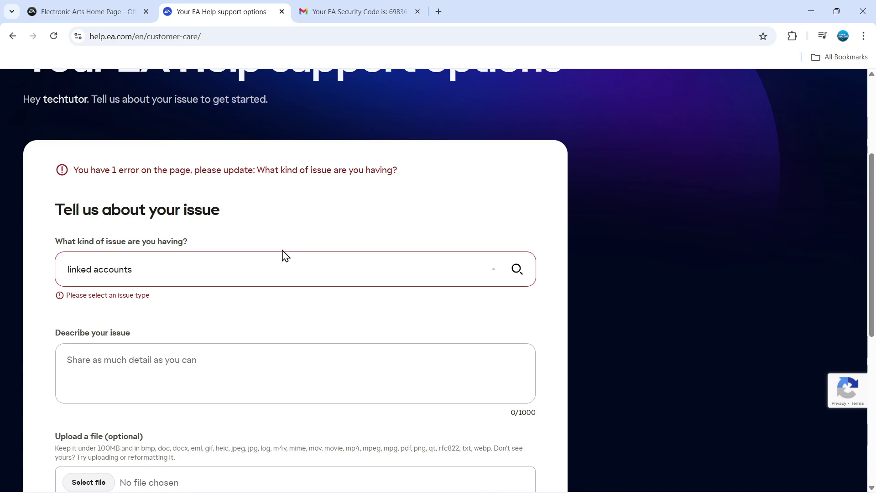
key("BackSpace")
key("BackSpace")
key("BackSpace")
key("BackSpace")
key("BackSpace")
key("BackSpace")
type("account")
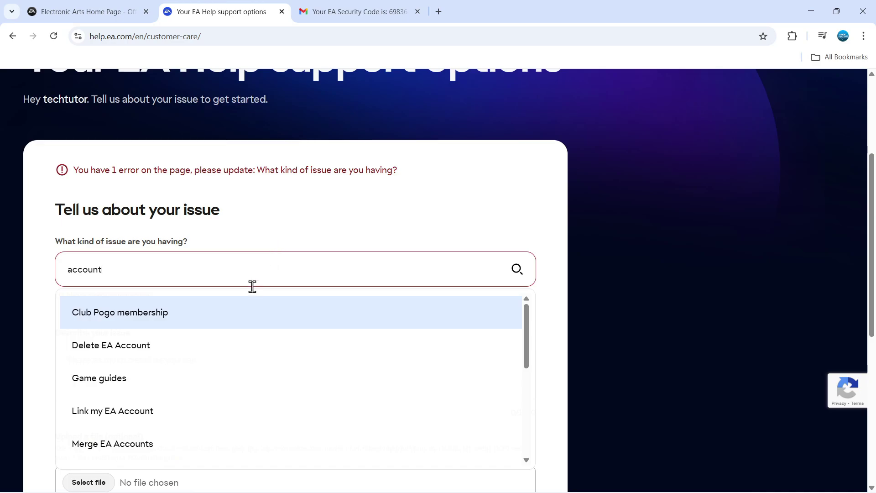
left_click(146, 415)
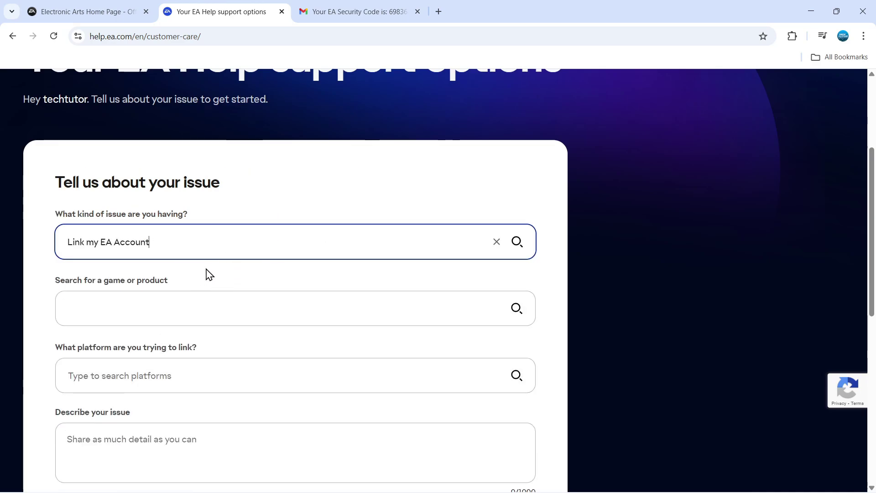
- Set the game to EA SPORTS™ FIFA 23 and the platform to Xbox One
left_click(166, 296)
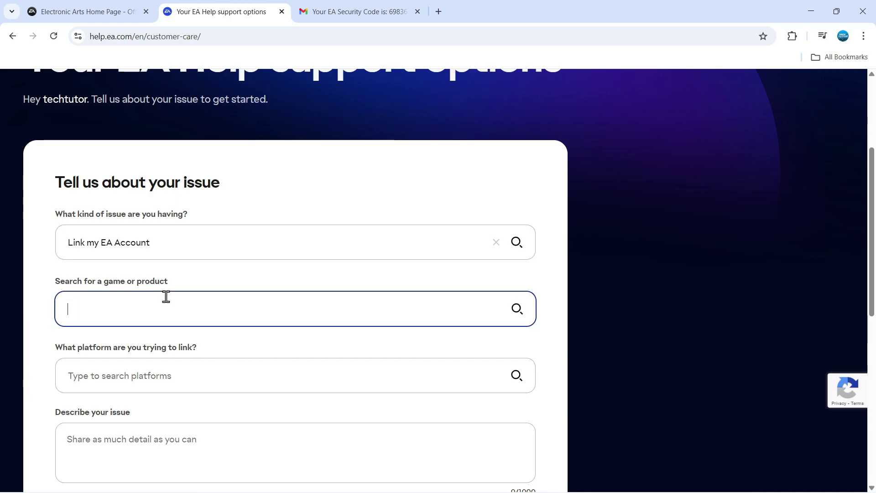
type("fifa")
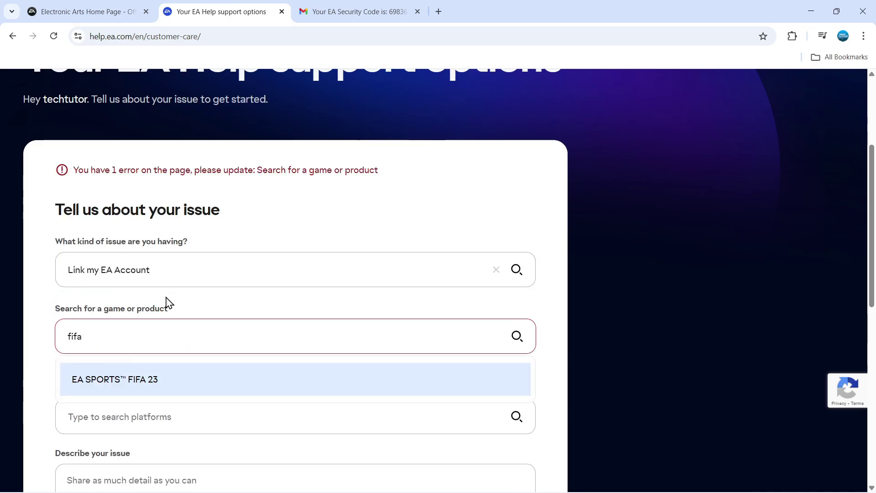
left_click(178, 378)
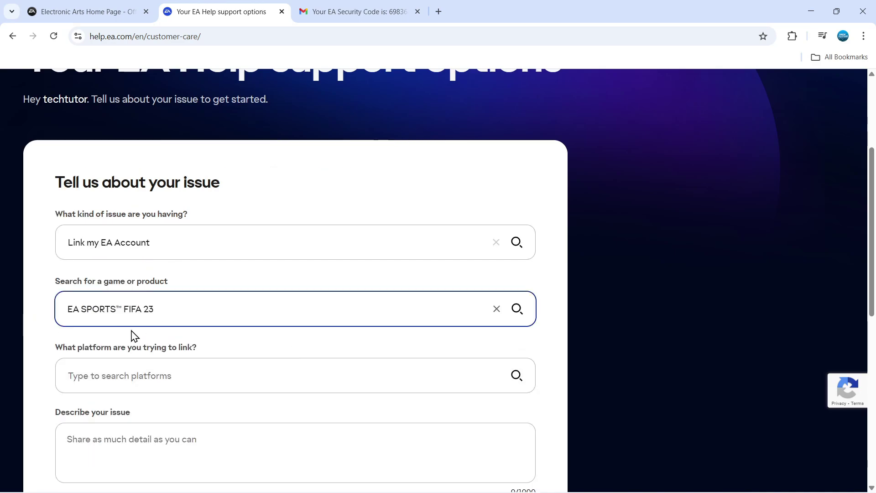
left_click(282, 378)
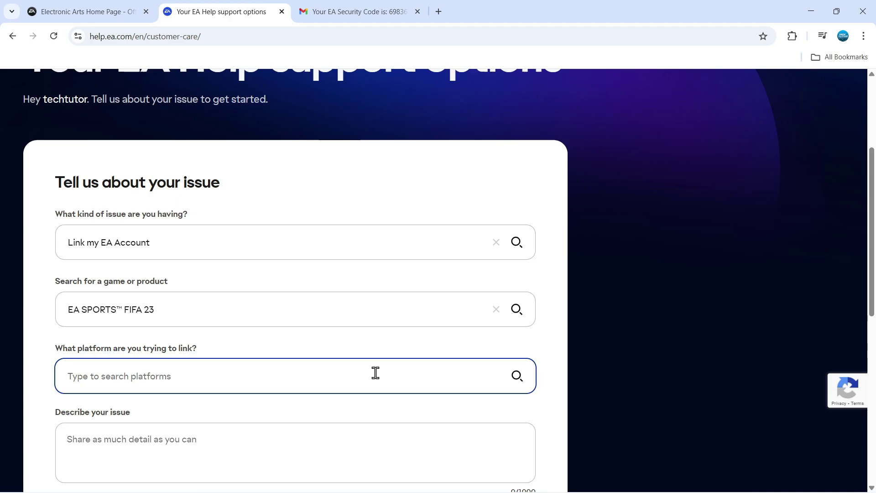
type("xbox")
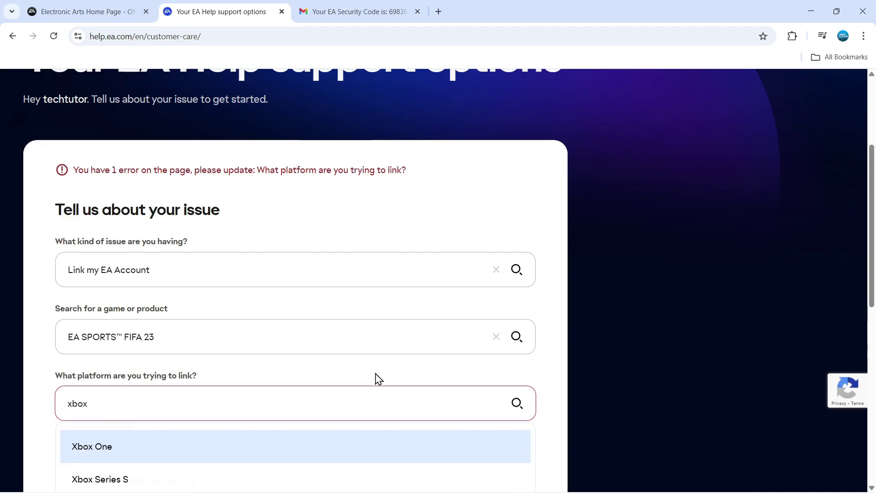
left_click(159, 464)
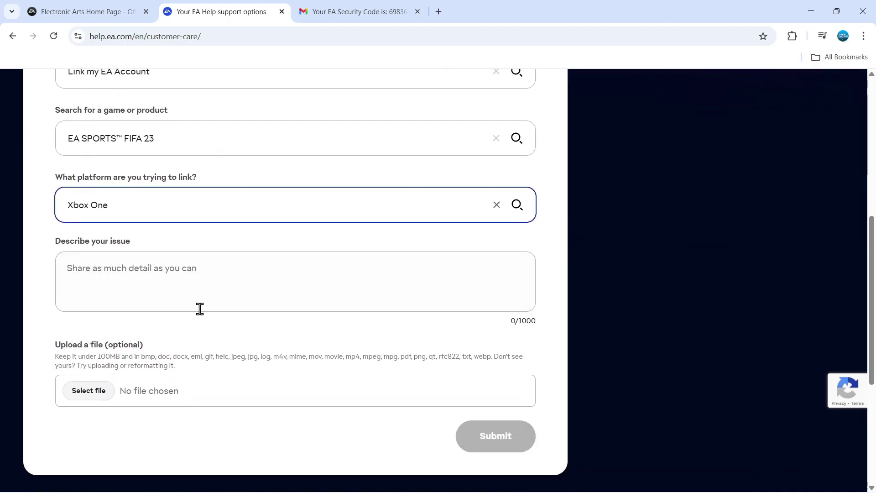
- Paste in the issue description and submit the support request
left_click(138, 273)
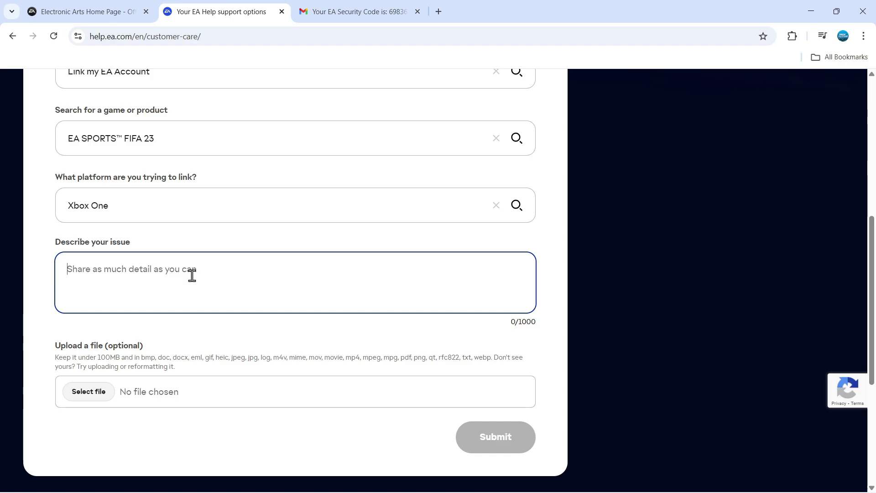
type("i am having trouble linking my xbox account")
scroll(269, 320, "down", 1)
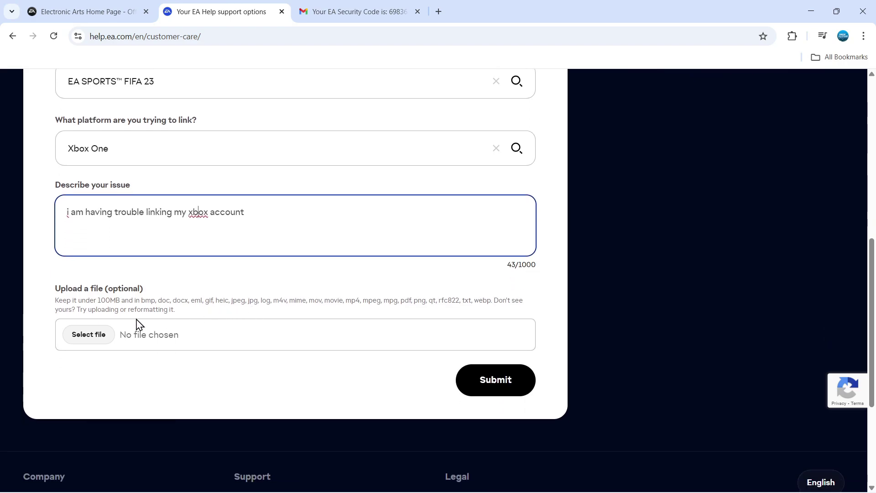
scroll(237, 312, "up", 1)
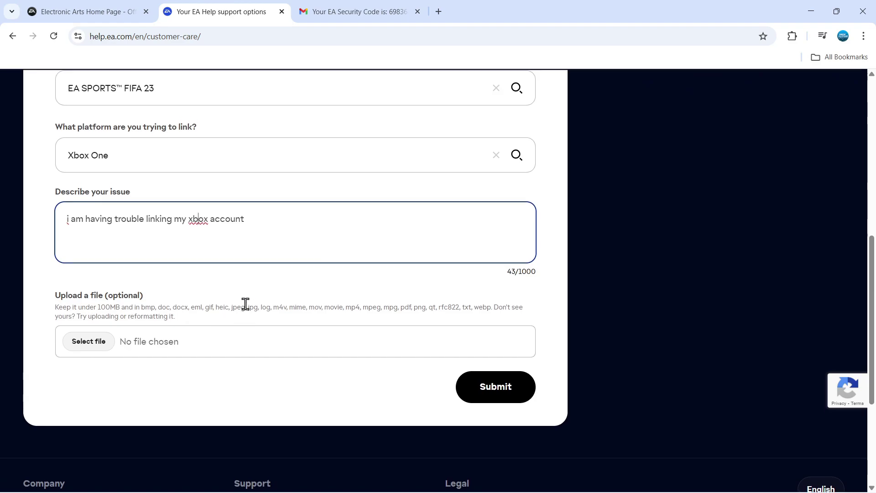
scroll(246, 303, "up", 5)
scroll(241, 296, "down", 5)
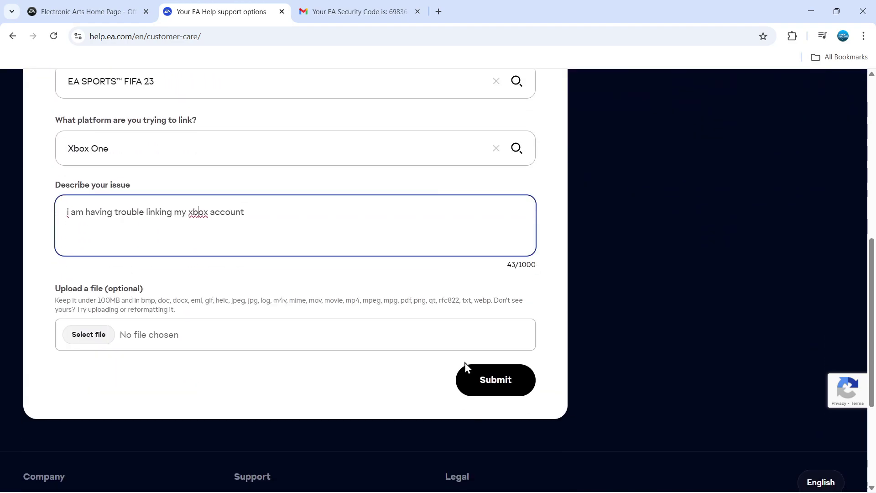
left_click(514, 381)
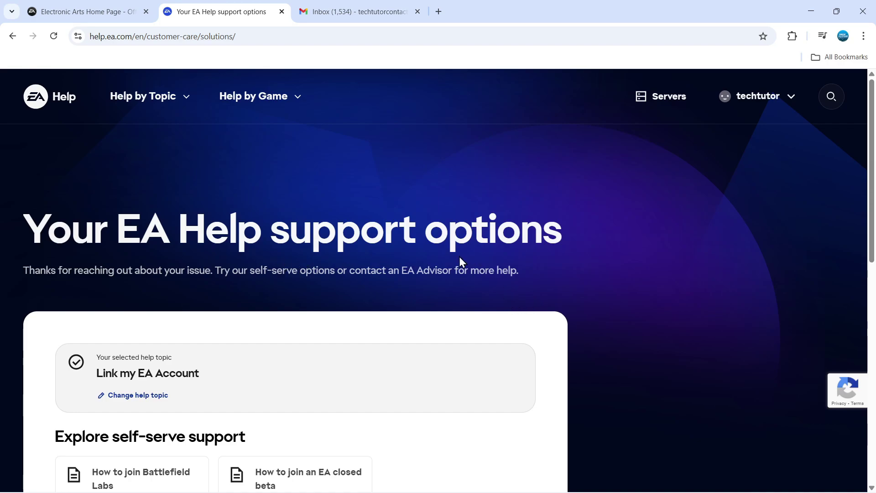
- Scroll the solutions page down to the Contact an advisor section
scroll(424, 258, "down", 7)
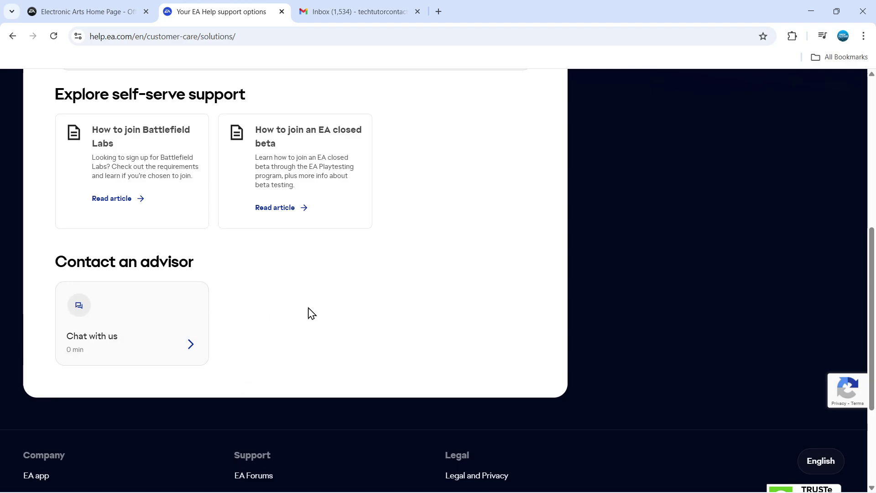
- Choose the Chat with us advisor card to begin a live chat
left_click(150, 313)
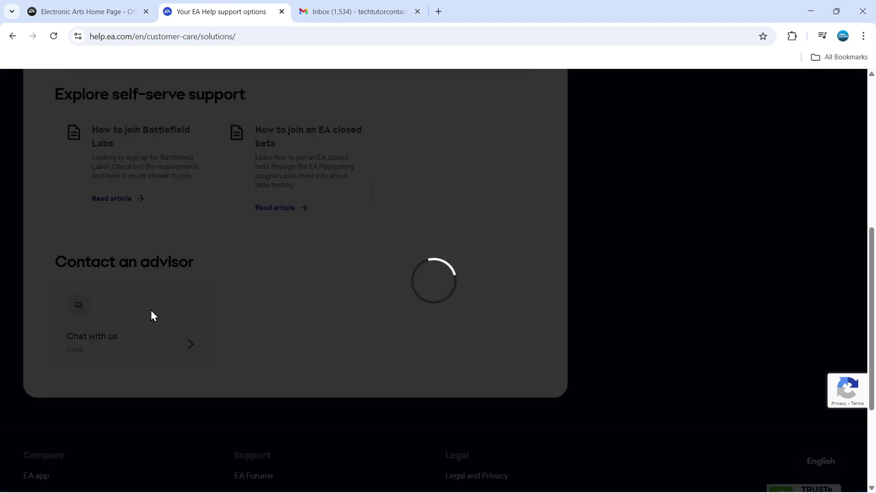